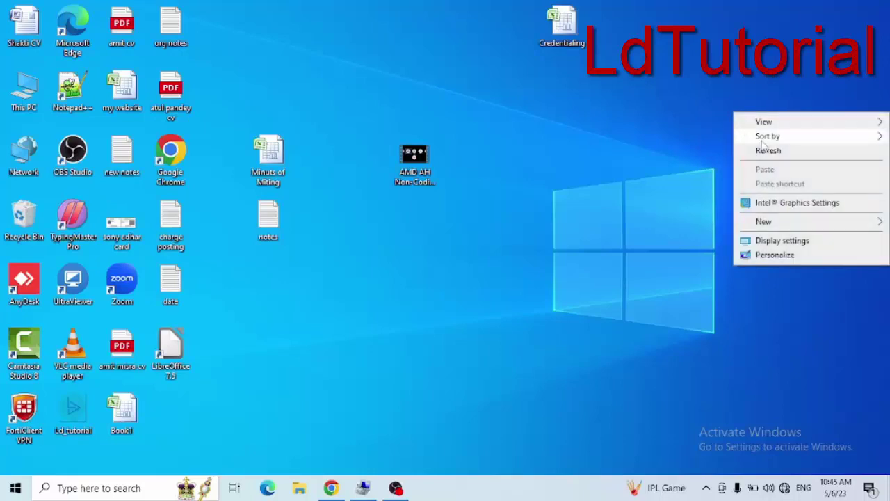
# Examine the list of available Wi-Fi networks and expand the OTHER-2.4 network's connection options.
pyautogui.click(766, 150)
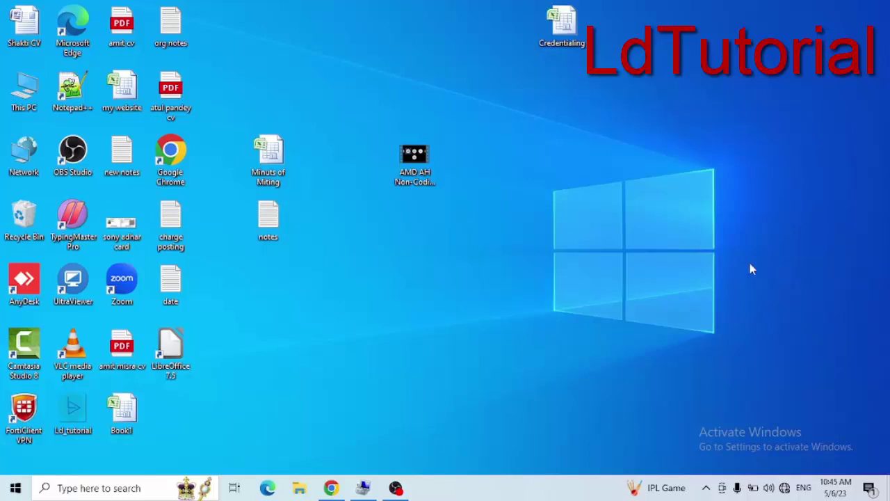
pyautogui.click(784, 487)
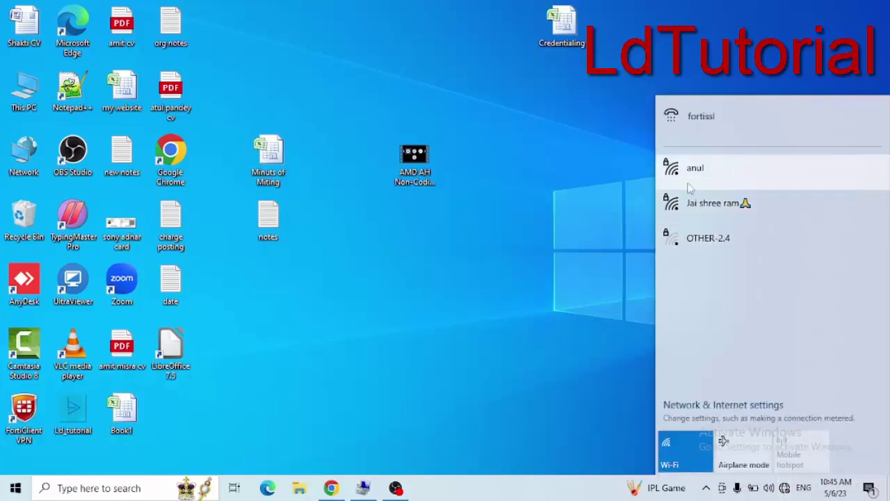
pyautogui.click(580, 261)
pyautogui.click(785, 488)
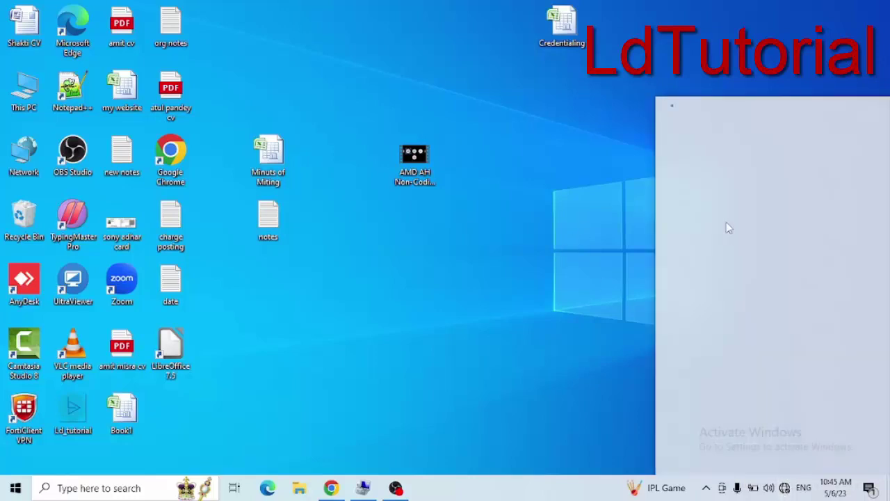
pyautogui.click(576, 238)
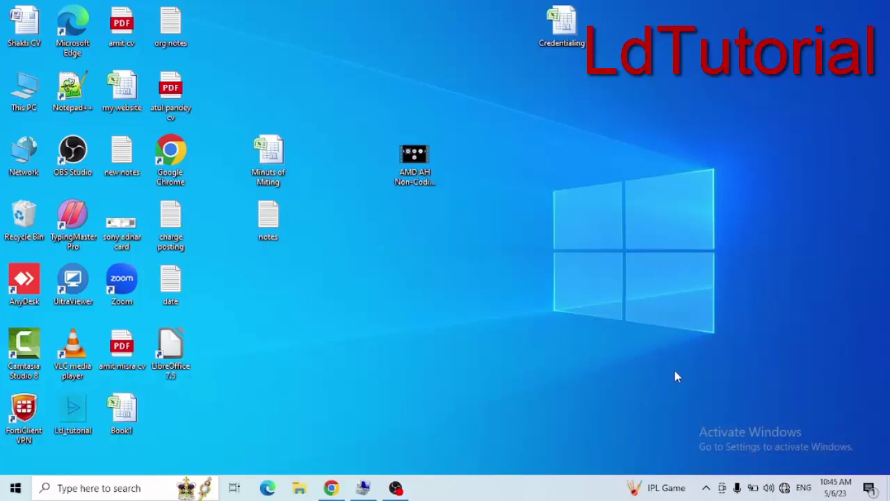
pyautogui.click(784, 488)
pyautogui.click(785, 489)
pyautogui.click(785, 489)
pyautogui.click(785, 488)
pyautogui.click(785, 488)
pyautogui.click(747, 242)
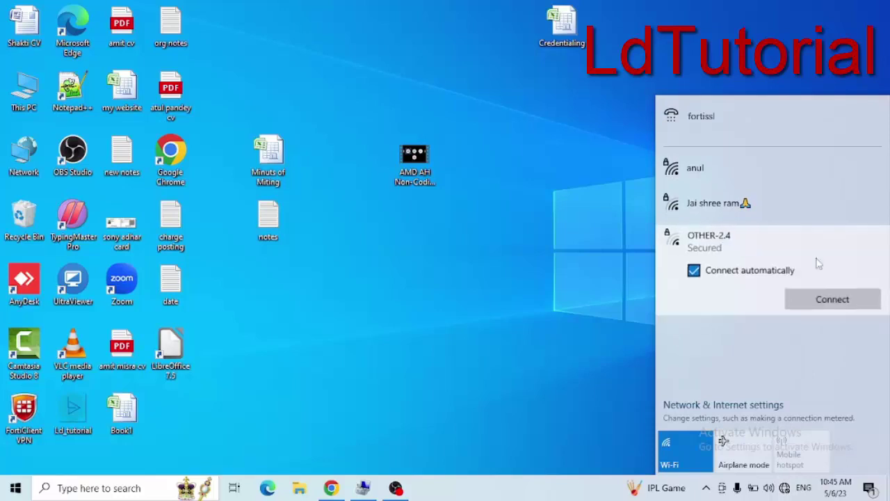
pyautogui.click(588, 279)
pyautogui.rightClick(623, 172)
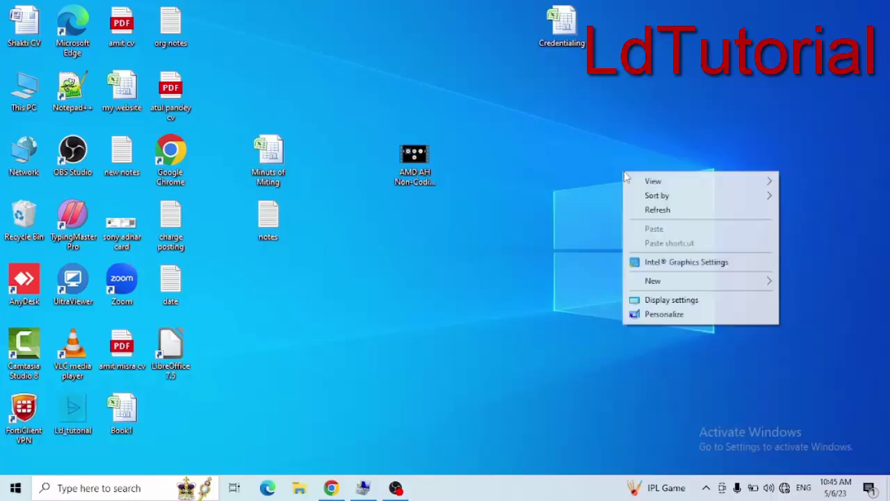
pyautogui.click(661, 211)
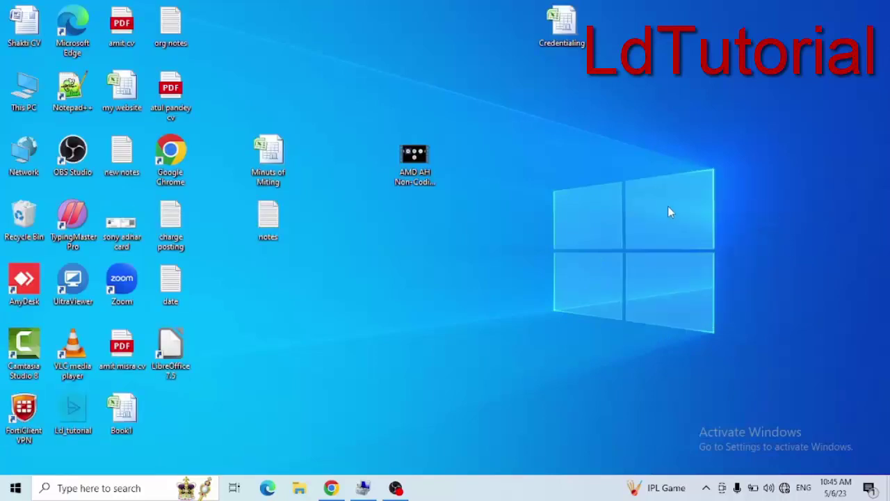
pyautogui.rightClick(677, 204)
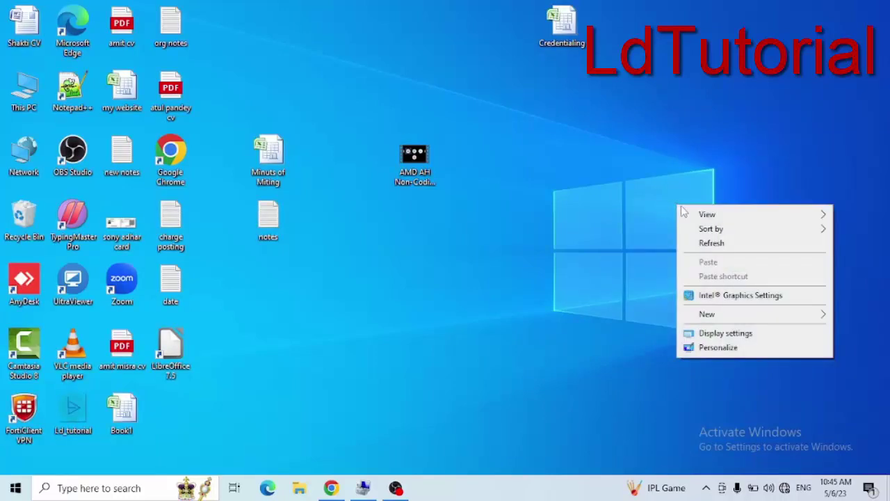
pyautogui.click(711, 243)
pyautogui.rightClick(711, 243)
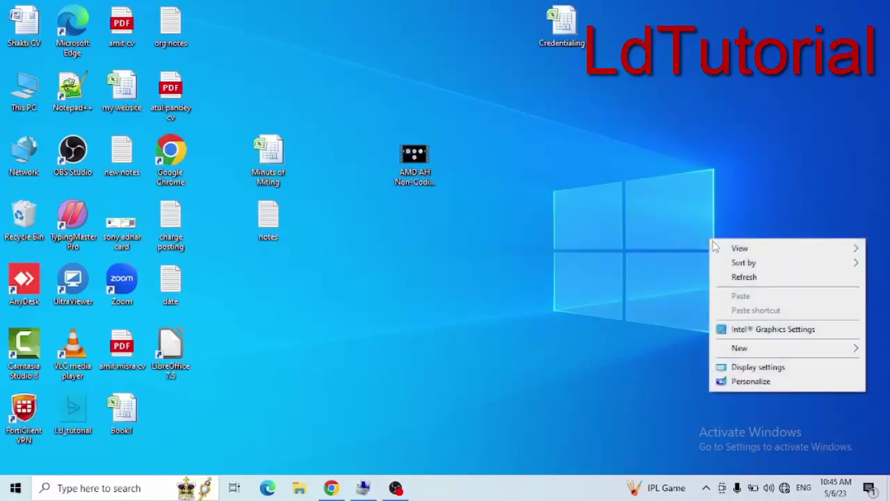
pyautogui.click(730, 276)
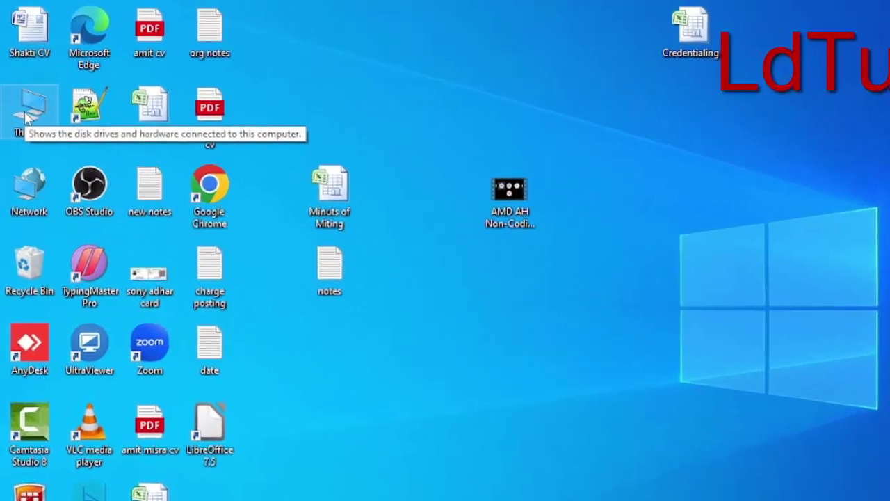
# Open Computer Management for This PC and show the Device Manager.
pyautogui.rightClick(22, 96)
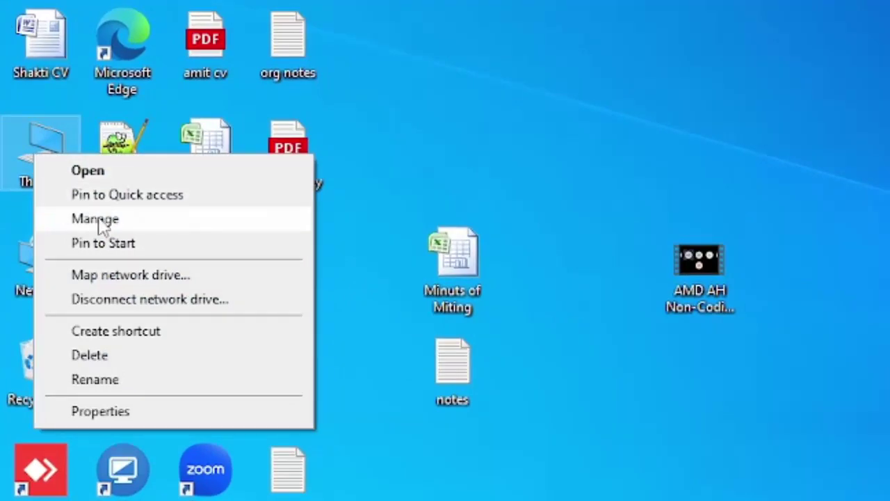
pyautogui.click(98, 220)
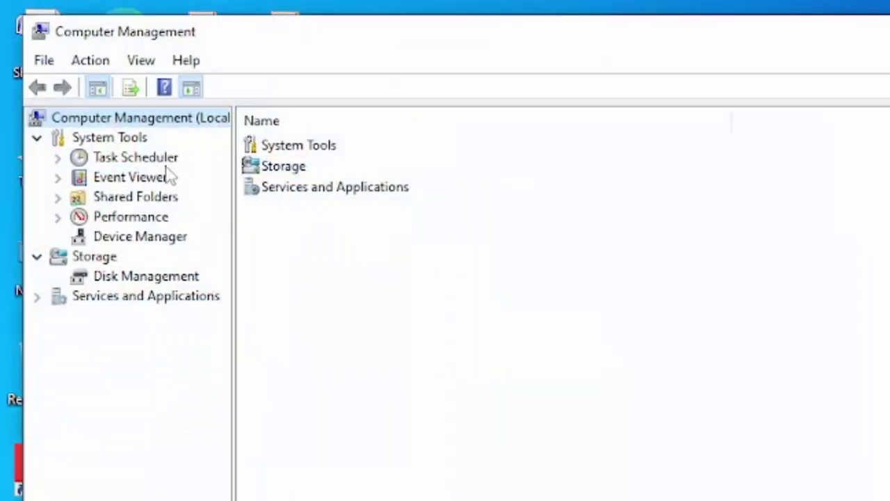
pyautogui.click(136, 243)
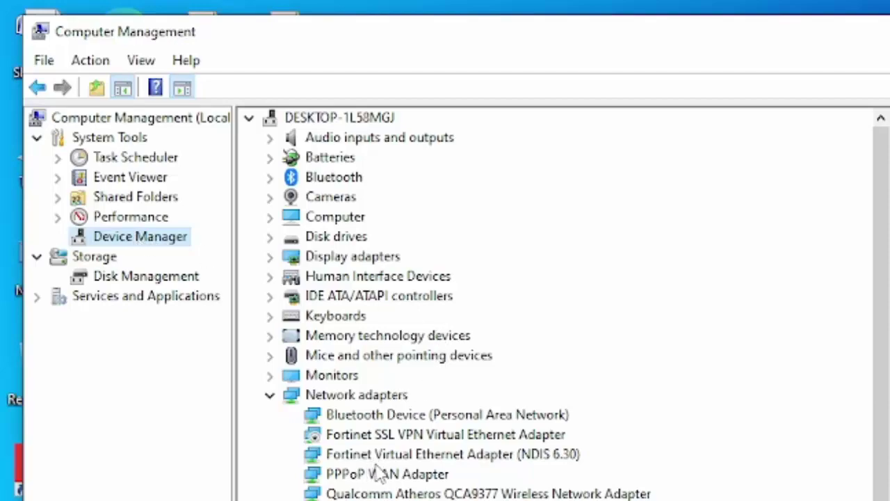
# Update the Qualcomm Atheros QCA9377 Wireless Network Adapter with the compatible driver from the computer's list of available drivers, and close Computer Management.
pyautogui.click(624, 495)
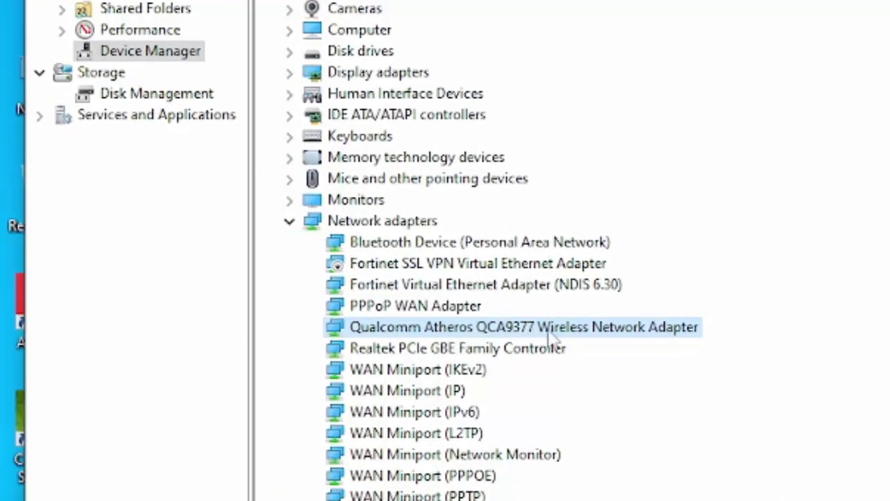
pyautogui.rightClick(657, 332)
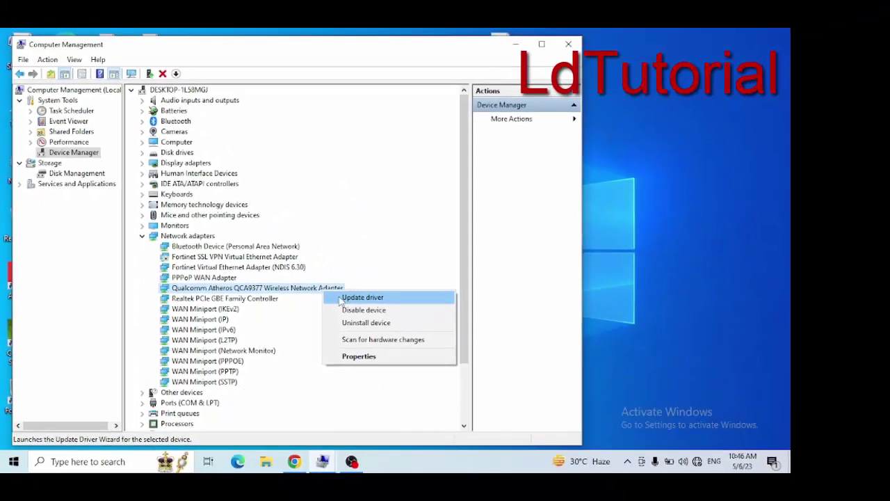
pyautogui.click(691, 346)
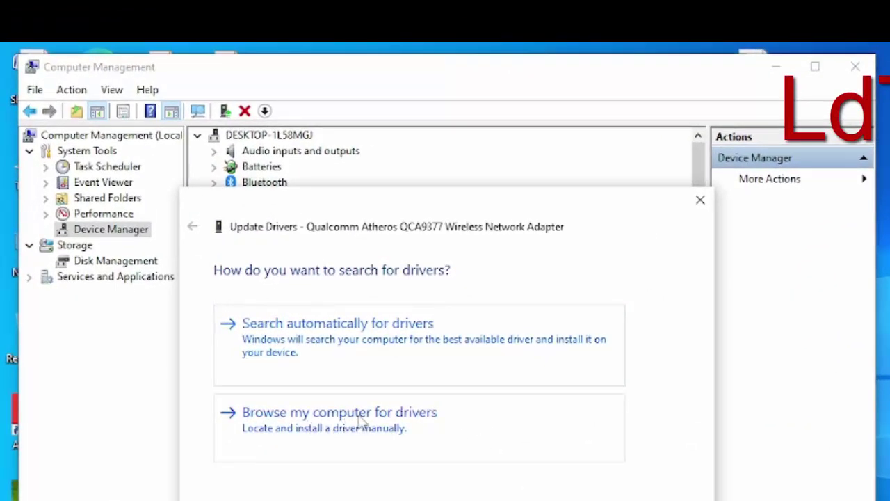
pyautogui.click(401, 423)
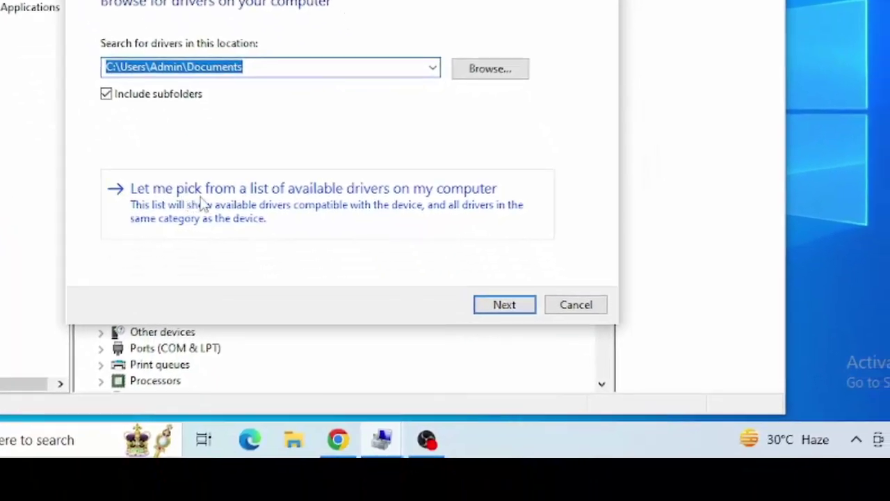
pyautogui.click(260, 199)
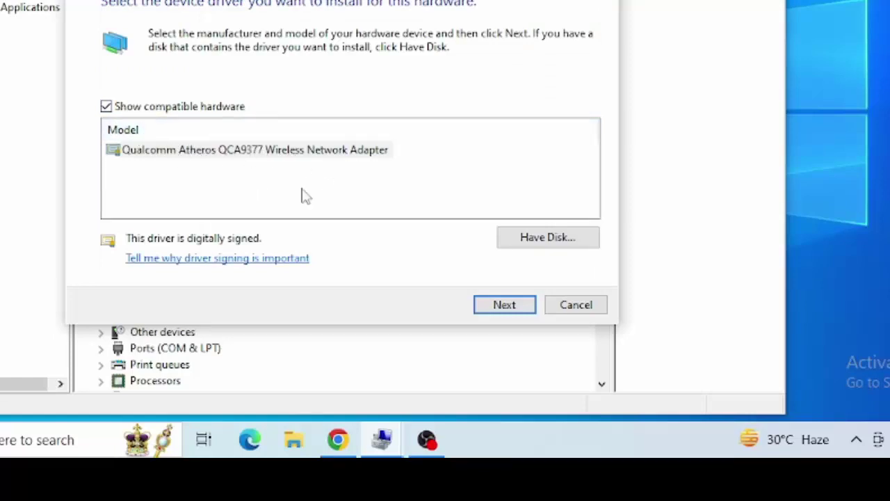
pyautogui.click(511, 311)
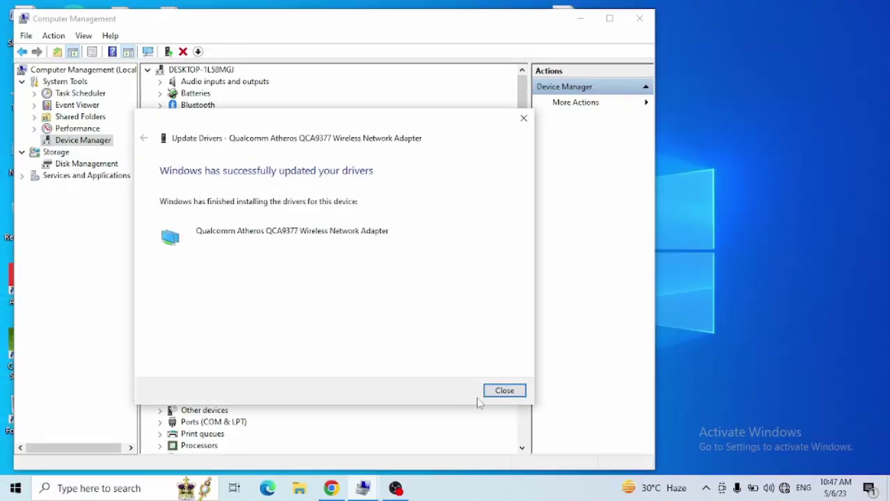
pyautogui.click(505, 390)
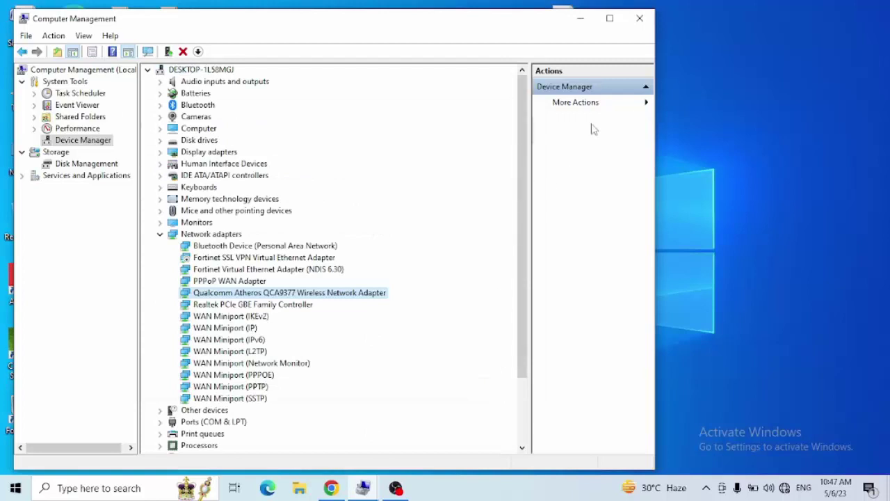
pyautogui.click(638, 19)
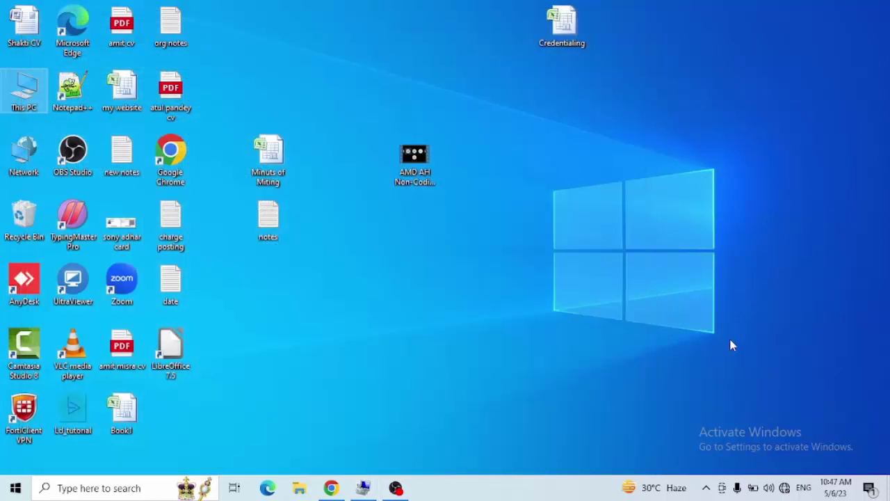
# Check the list of available Wi-Fi networks again after the driver update.
pyautogui.click(785, 488)
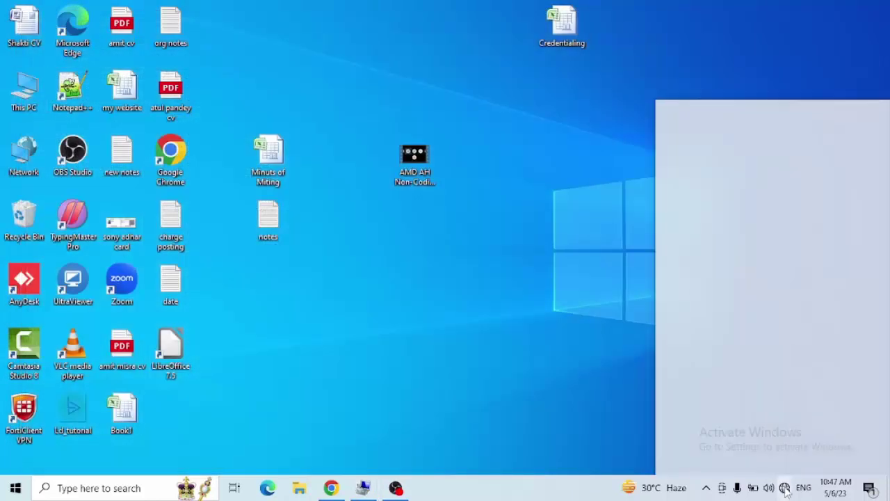
pyautogui.click(784, 488)
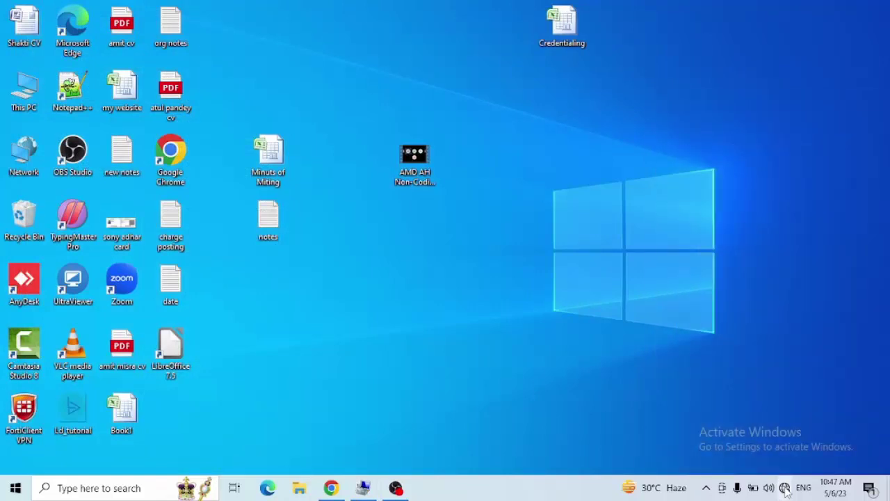
pyautogui.click(785, 488)
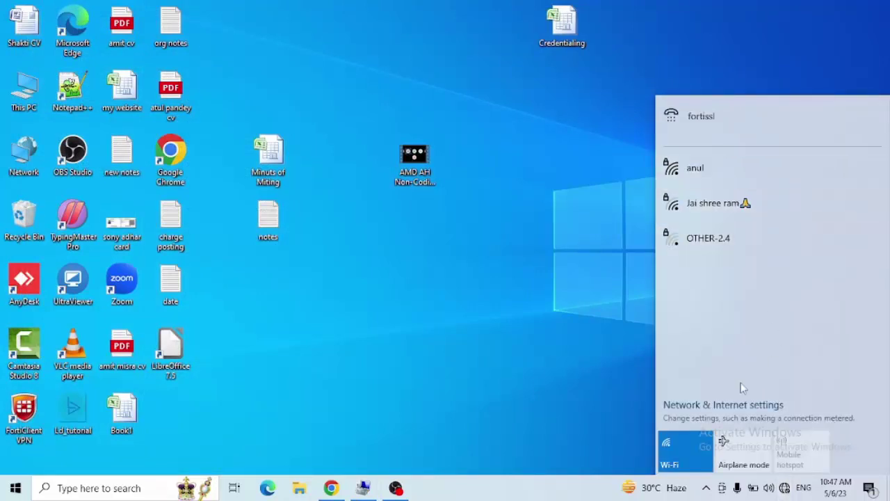
pyautogui.click(614, 367)
pyautogui.click(788, 487)
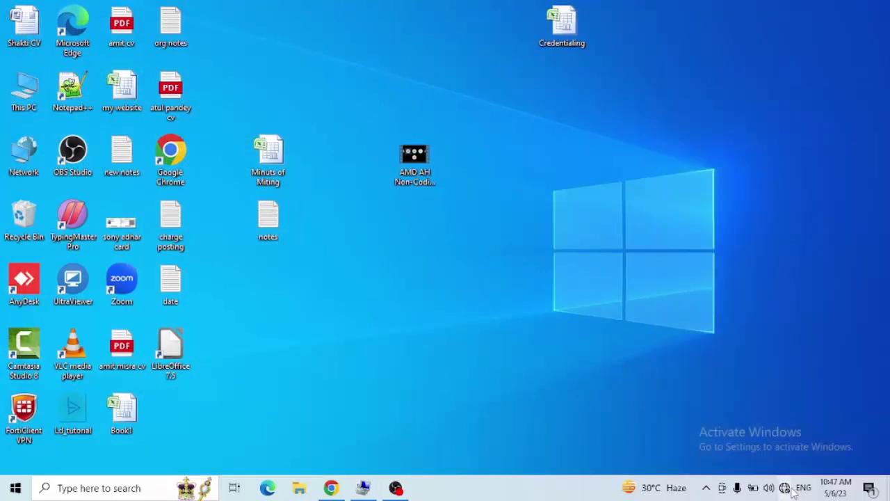
pyautogui.click(787, 489)
pyautogui.rightClick(562, 163)
pyautogui.click(583, 202)
pyautogui.rightClick(583, 202)
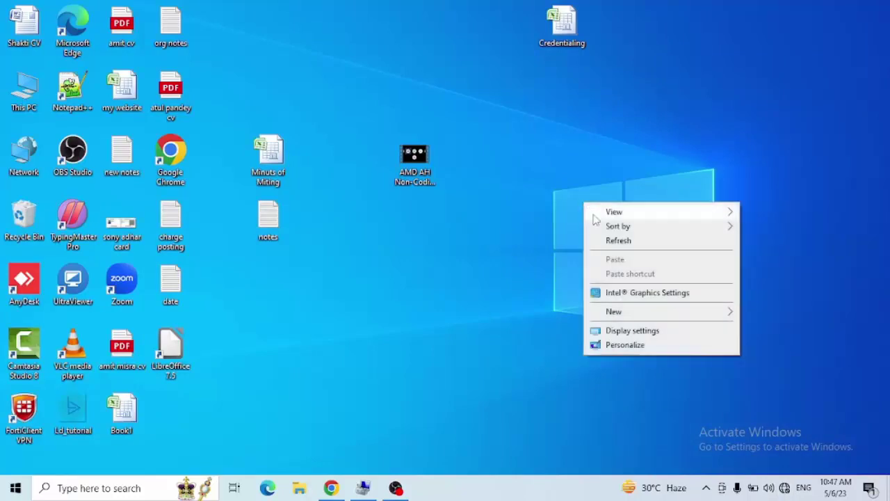
pyautogui.click(614, 242)
pyautogui.rightClick(571, 215)
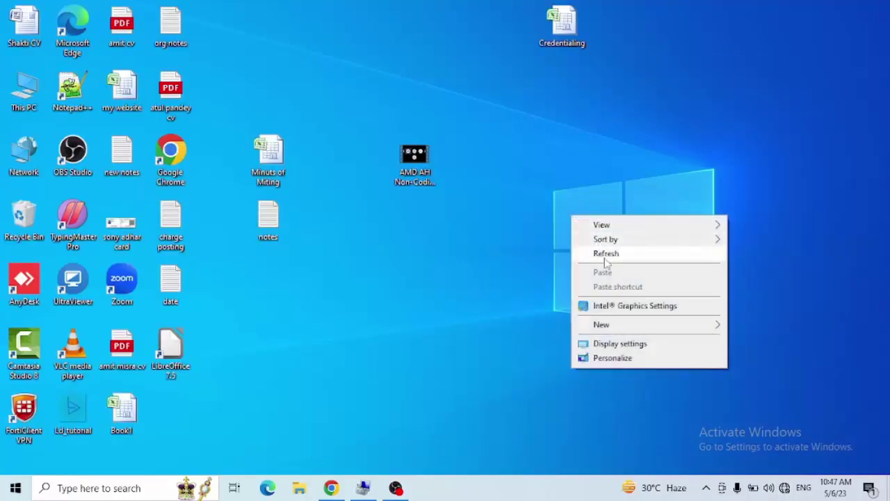
pyautogui.click(604, 259)
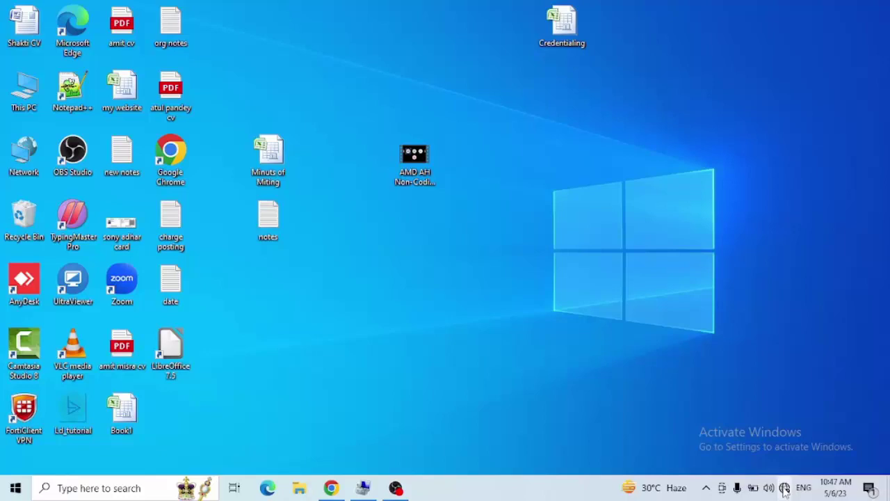
pyautogui.click(785, 490)
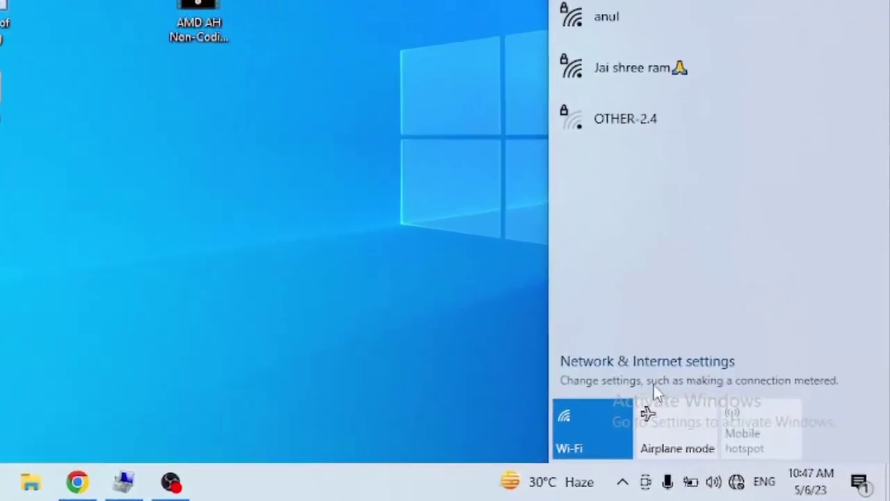
pyautogui.click(688, 371)
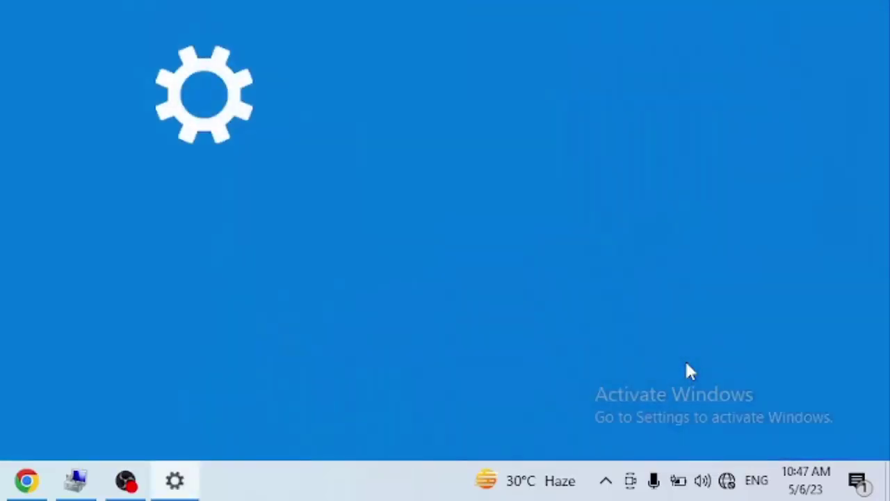
pyautogui.hotkey('alt', 'F4')
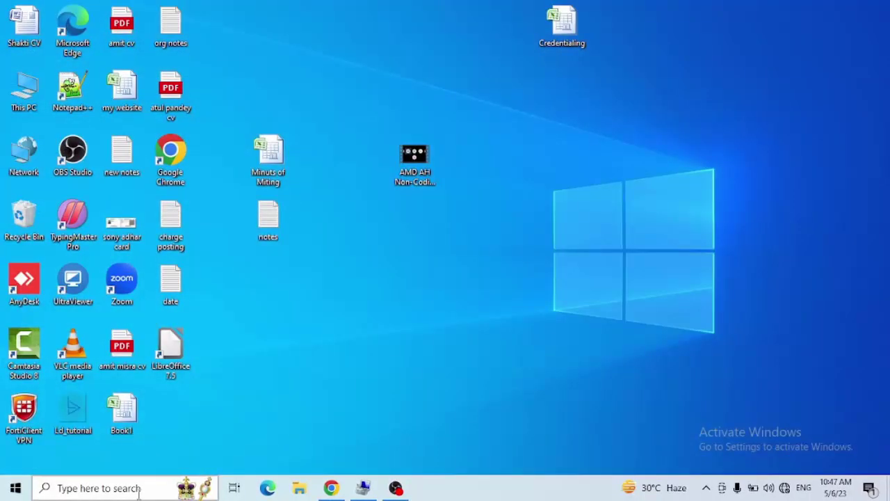
pyautogui.click(139, 493)
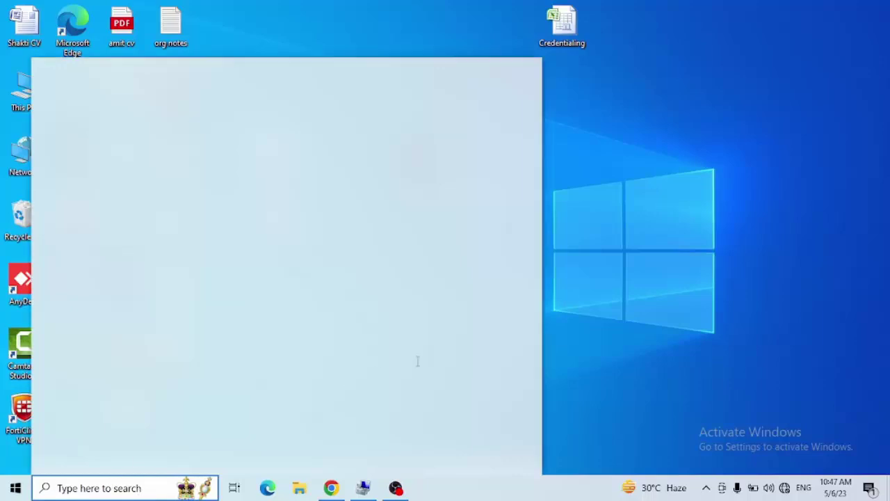
pyautogui.click(708, 298)
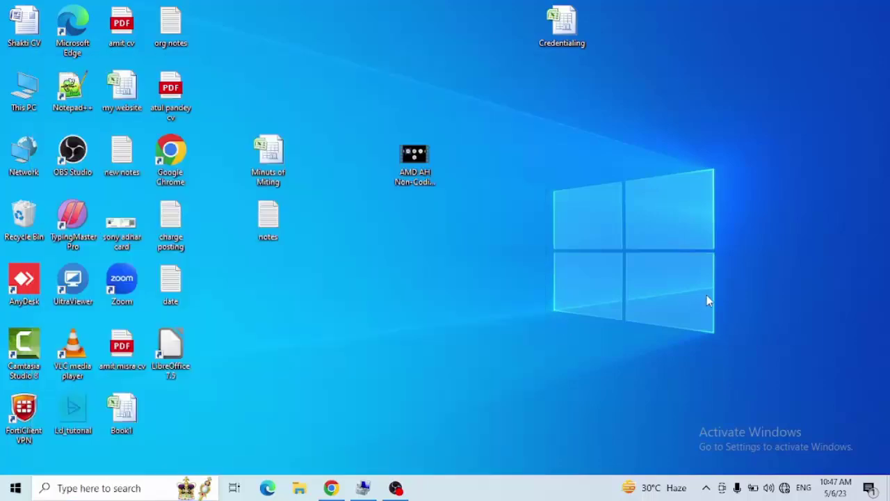
# Open the Network & Internet settings from the list of available networks.
pyautogui.click(784, 488)
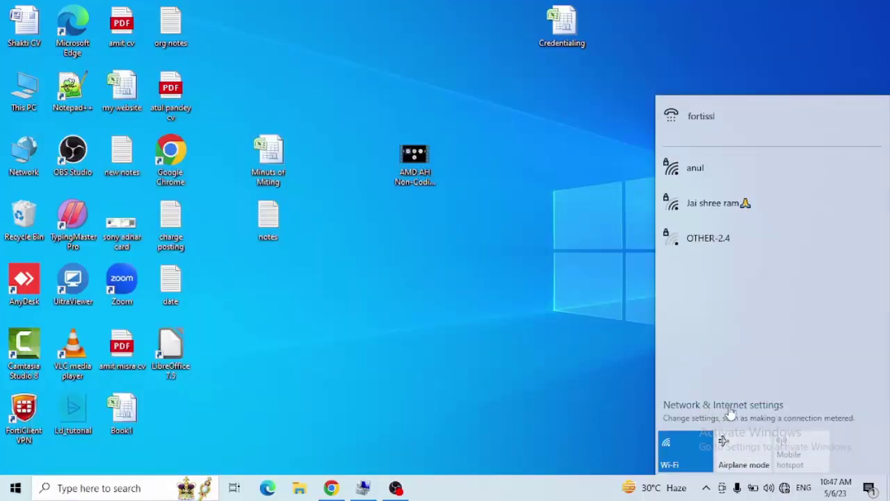
pyautogui.click(744, 405)
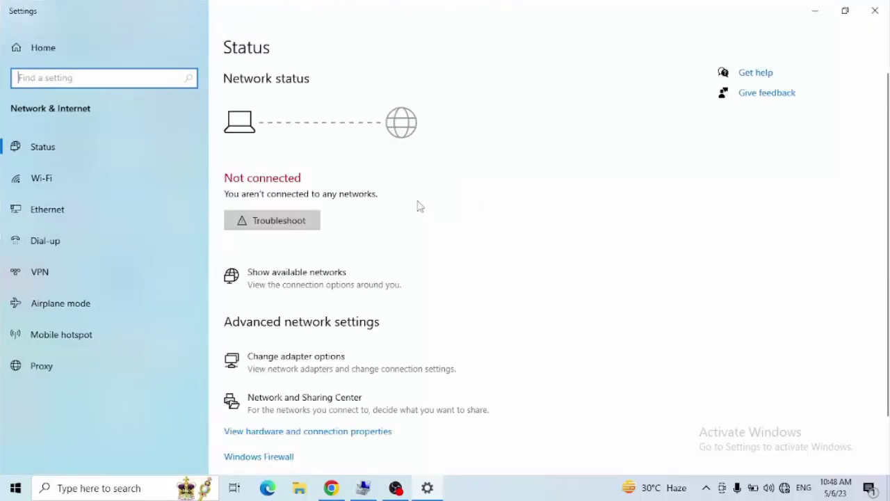
# Start a Network reset from the network status settings, confirm resetting the network settings, and close Settings.
pyautogui.scroll(-2, 419, 209)
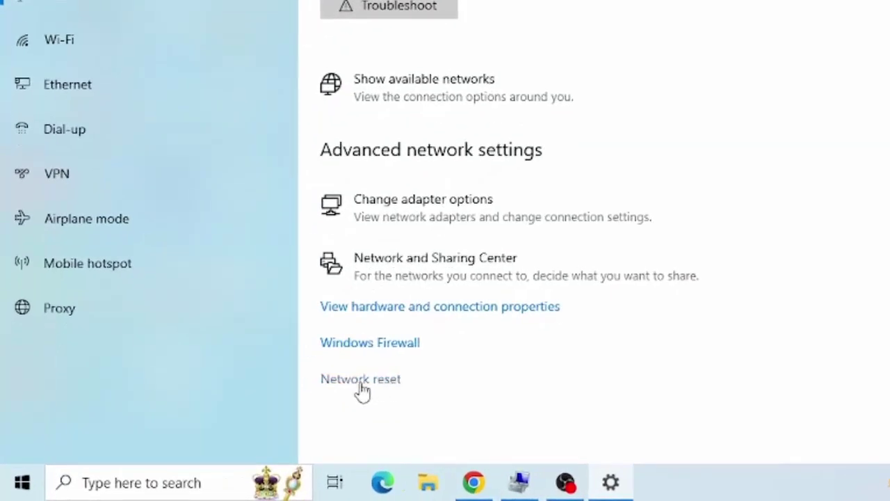
pyautogui.click(387, 383)
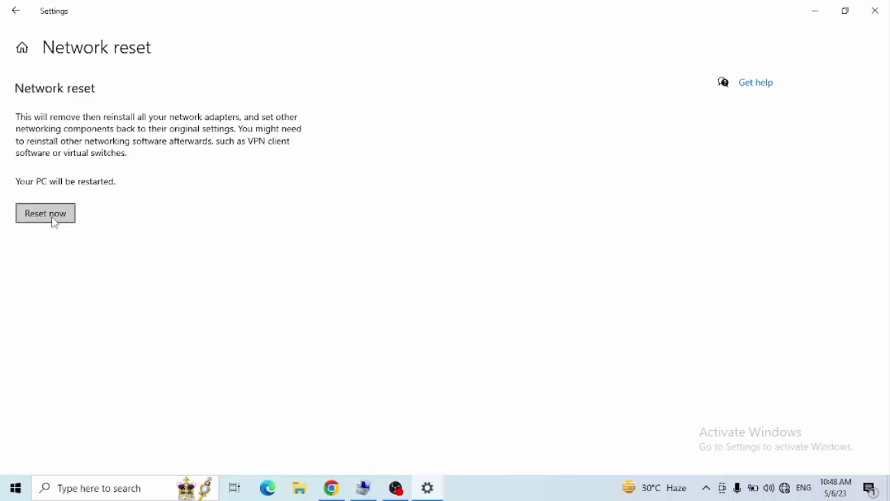
pyautogui.click(46, 214)
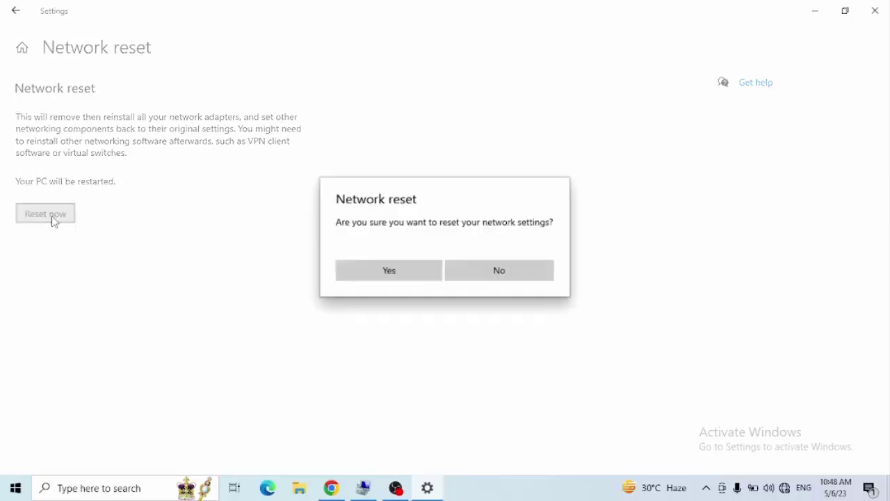
pyautogui.click(415, 276)
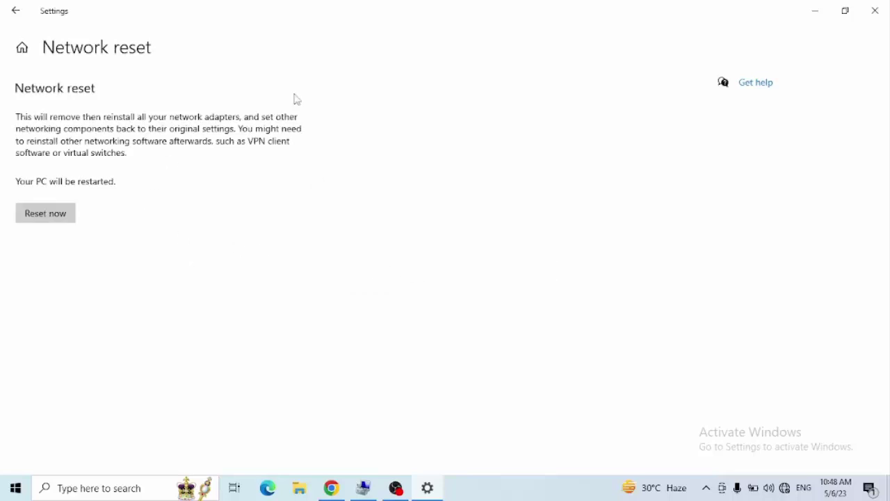
pyautogui.click(875, 10)
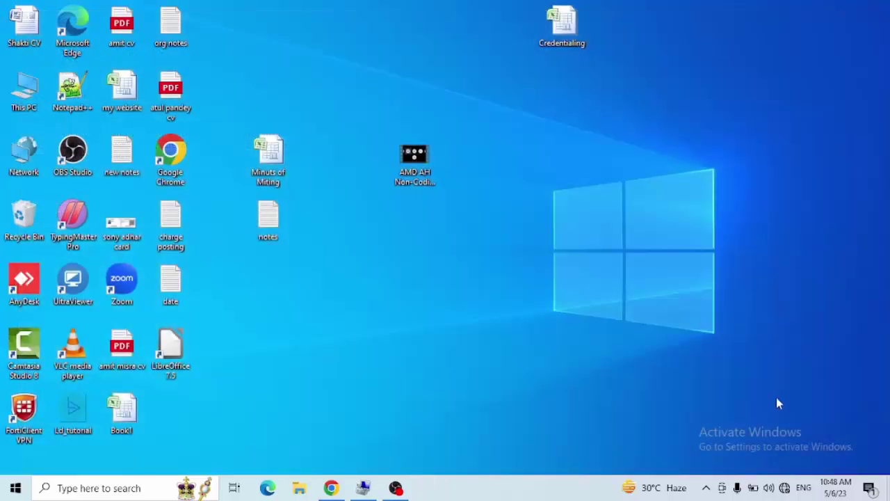
# Refresh the desktop and check the list of available networks after the network reset.
pyautogui.rightClick(579, 189)
pyautogui.click(626, 229)
pyautogui.click(784, 488)
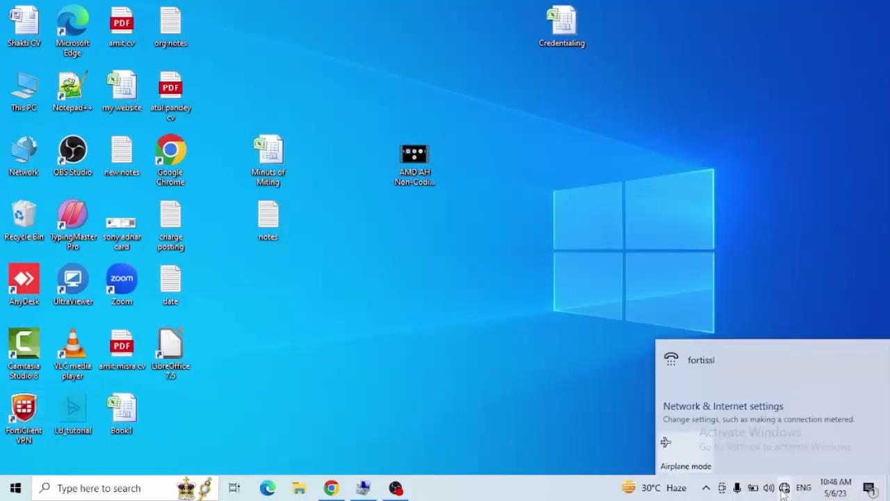
pyautogui.click(784, 489)
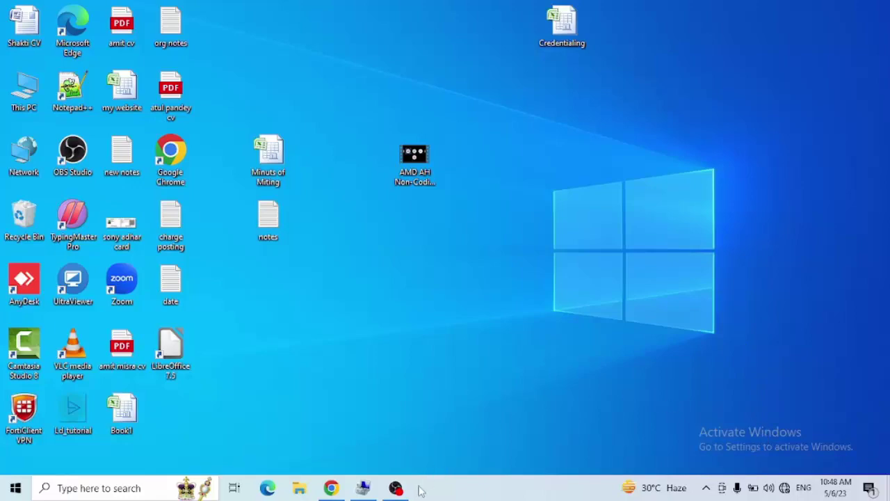
pyautogui.click(397, 488)
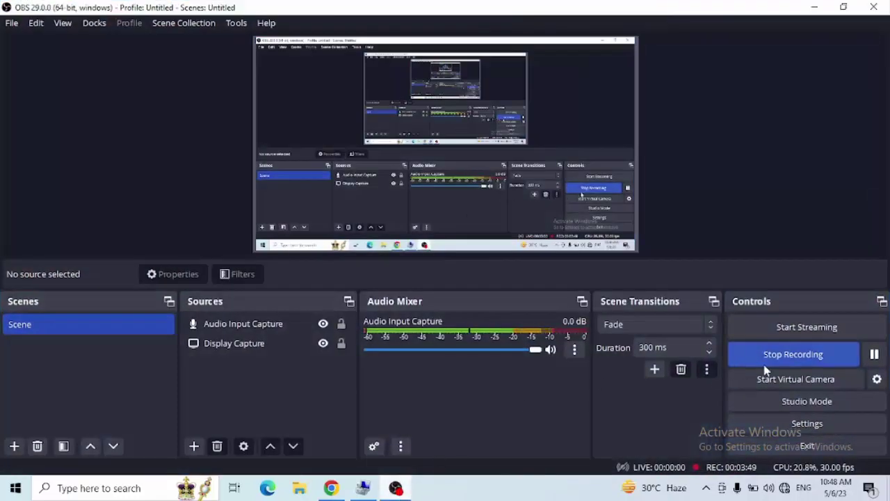